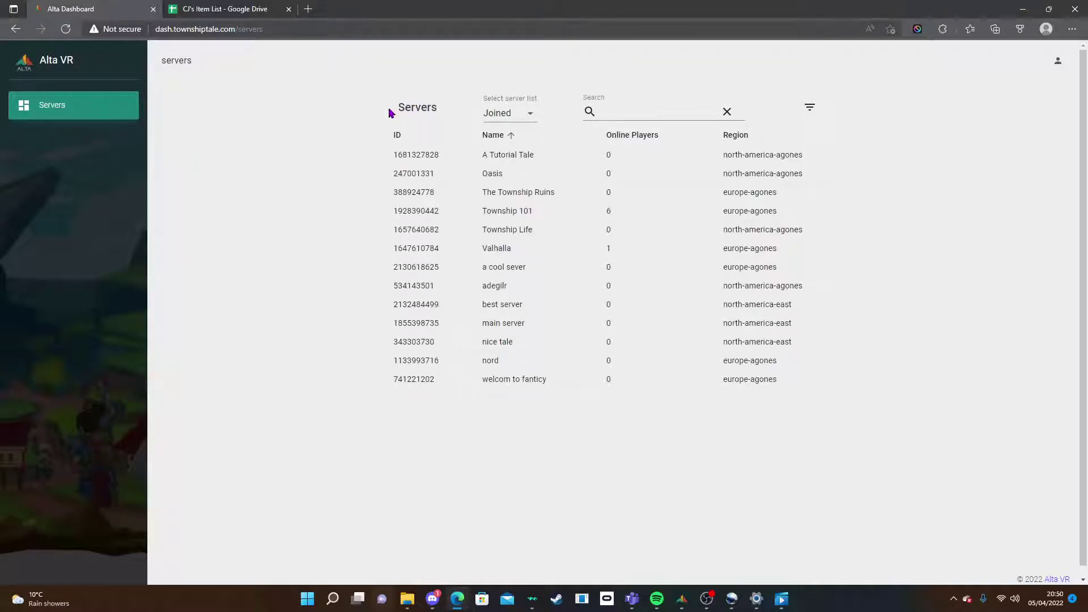
left_click_drag(398, 110, 439, 108)
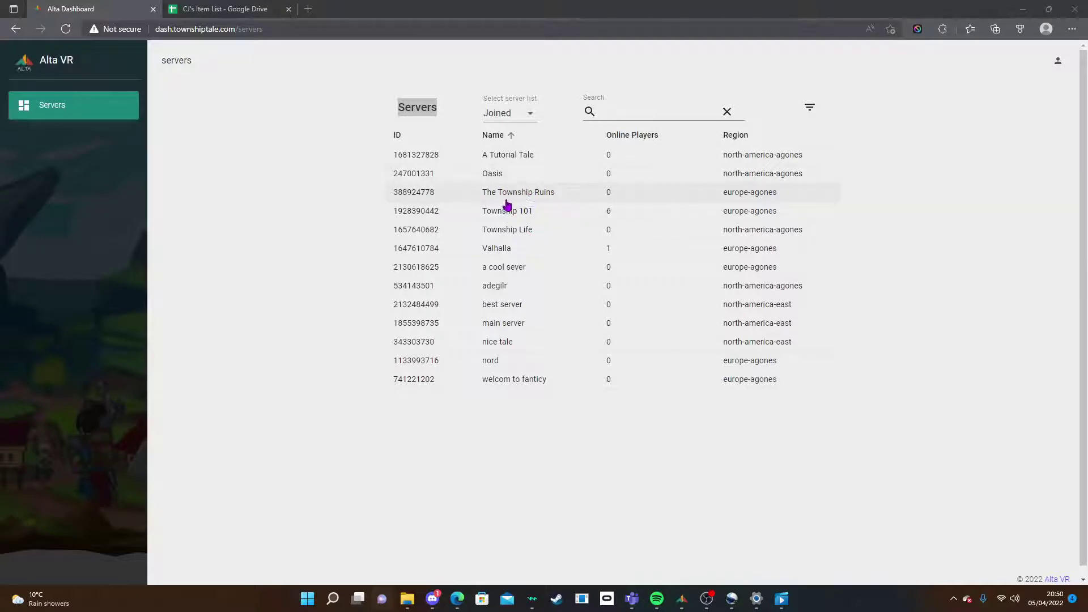
Open The Township Ruins page, close its Command Runner panel, and shift the Player List left.
left_click(473, 194)
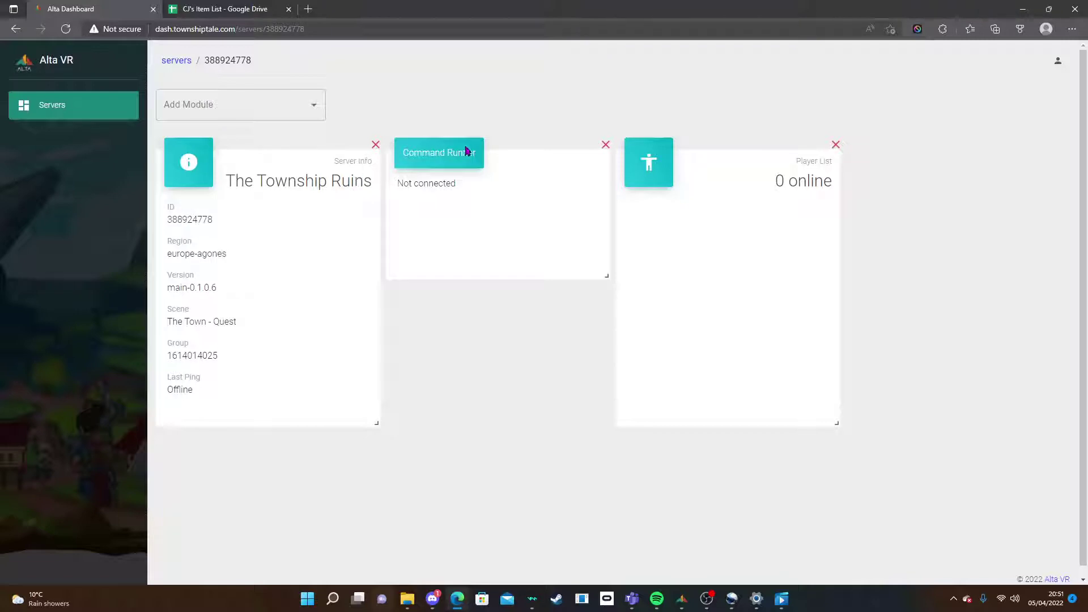
left_click(605, 145)
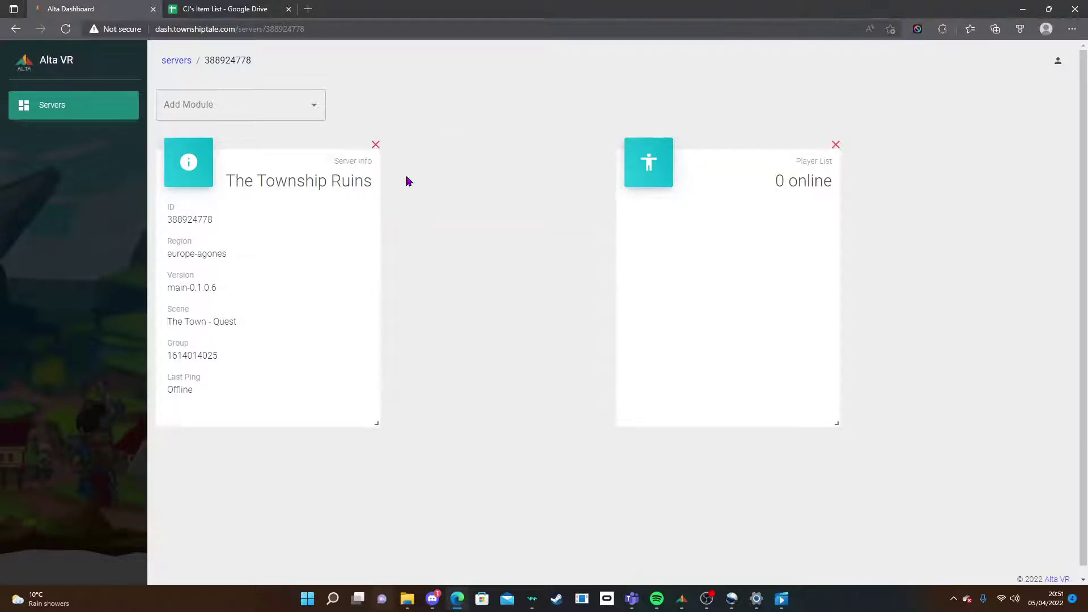
left_click_drag(699, 153, 572, 148)
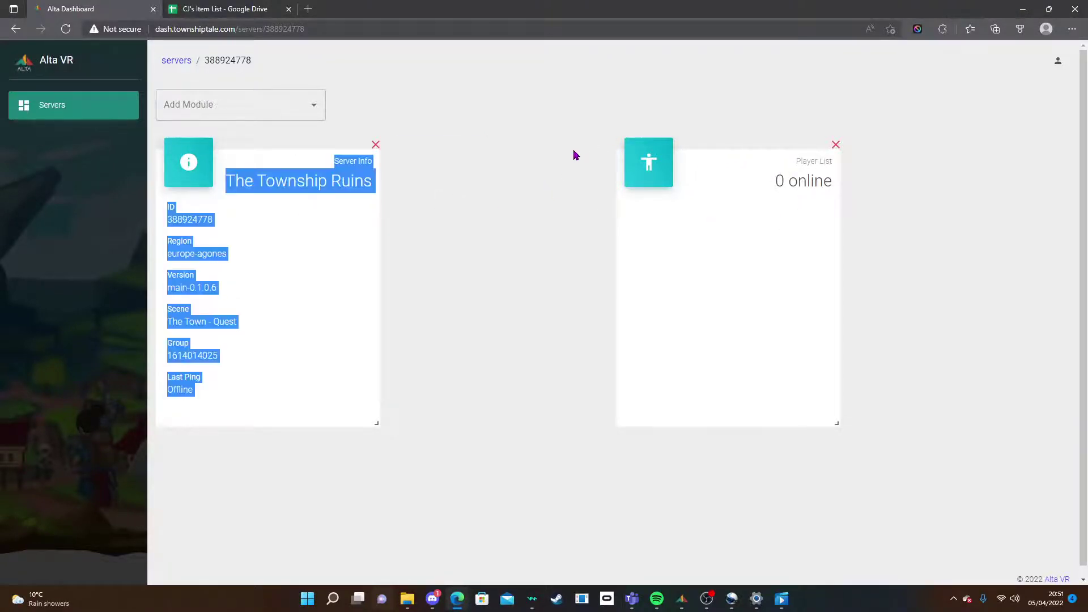
left_click_drag(648, 162, 687, 149)
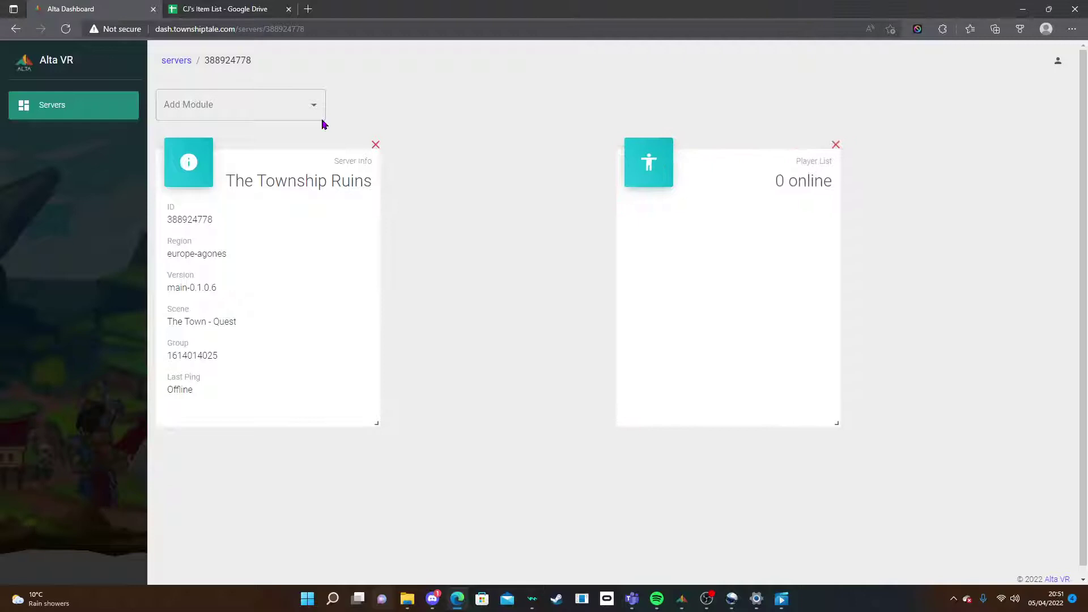
left_click_drag(232, 191, 359, 183)
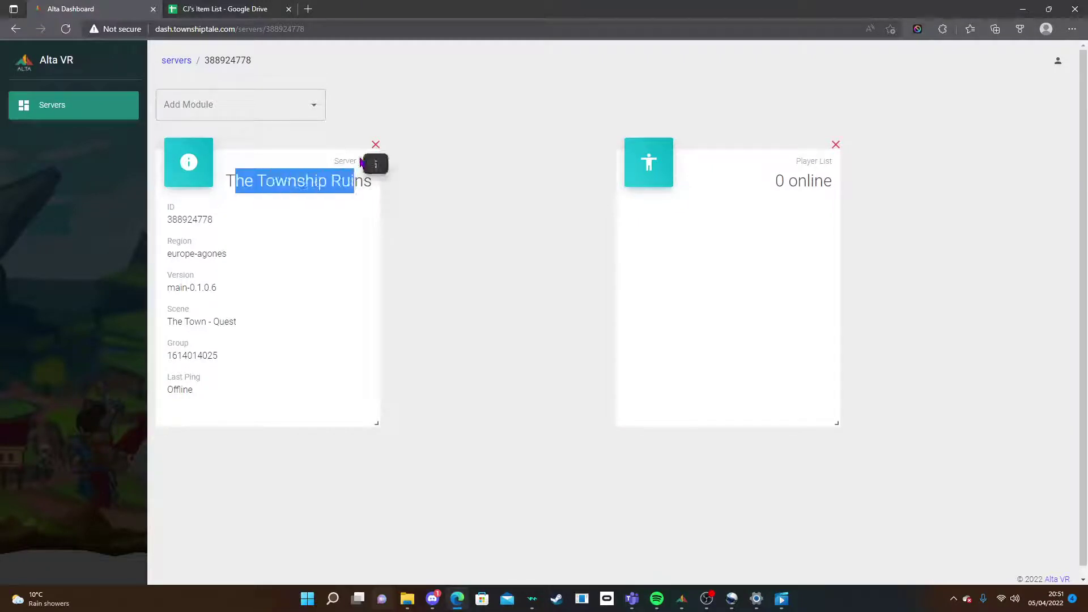
right_click(363, 160)
left_click(587, 282)
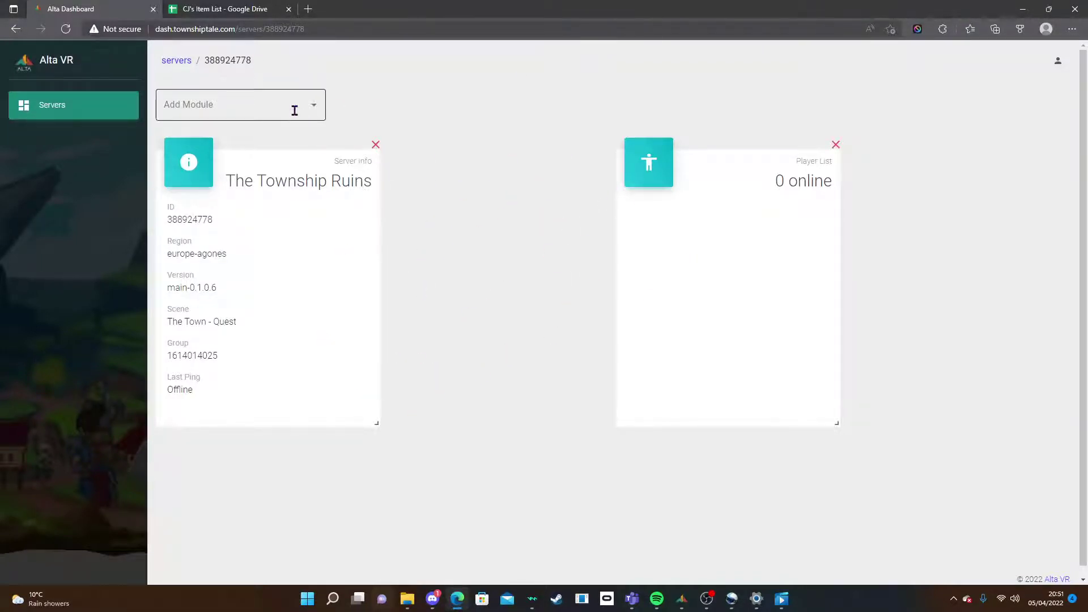
Add a Command Runner module and drag it between Server Info and Player List.
left_click(319, 111)
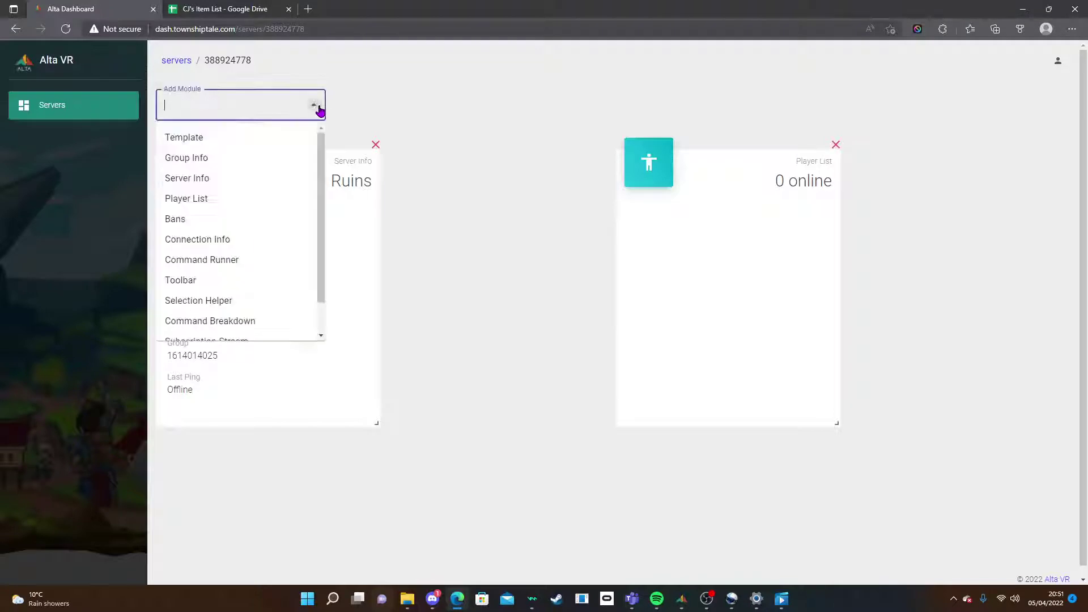
left_click(264, 261)
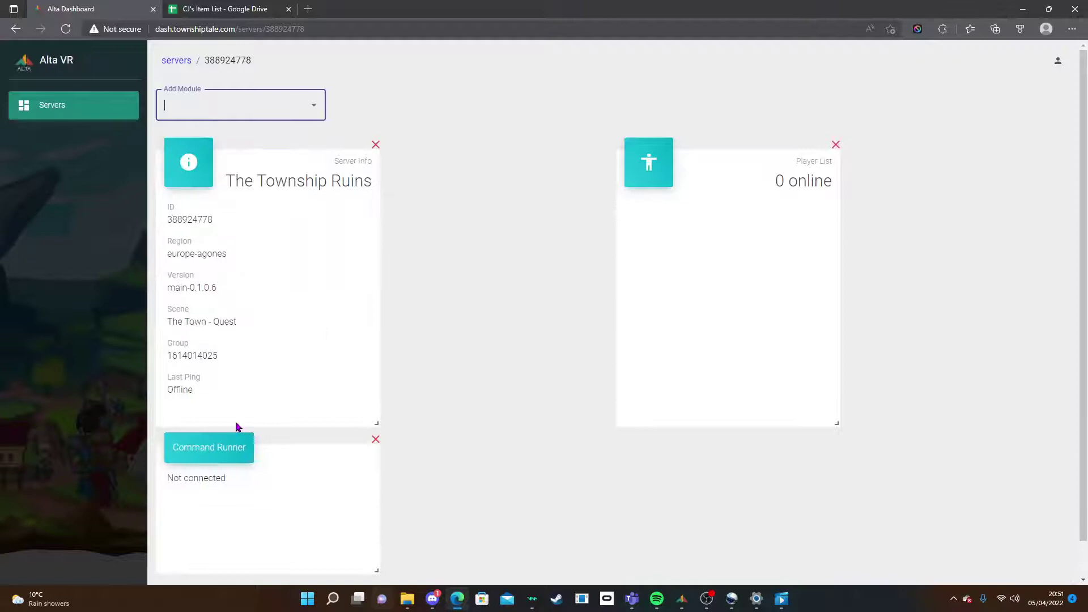
left_click_drag(253, 463, 476, 158)
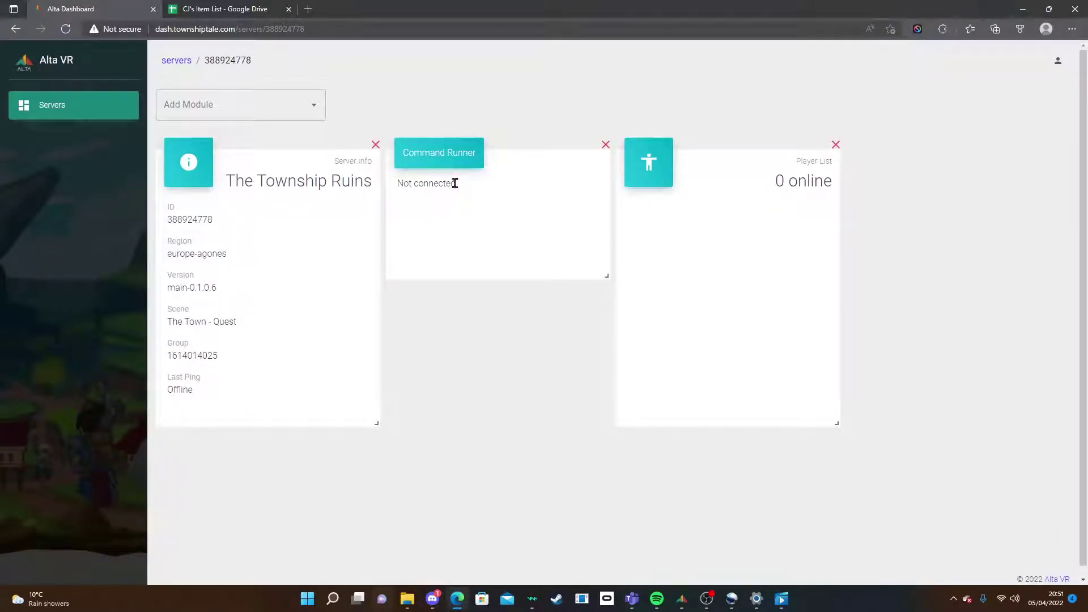
Check the Command Runner's Not connected status and close the module list without adding anything.
left_click_drag(456, 184, 396, 185)
left_click(516, 161)
left_click(308, 106)
left_click(531, 115)
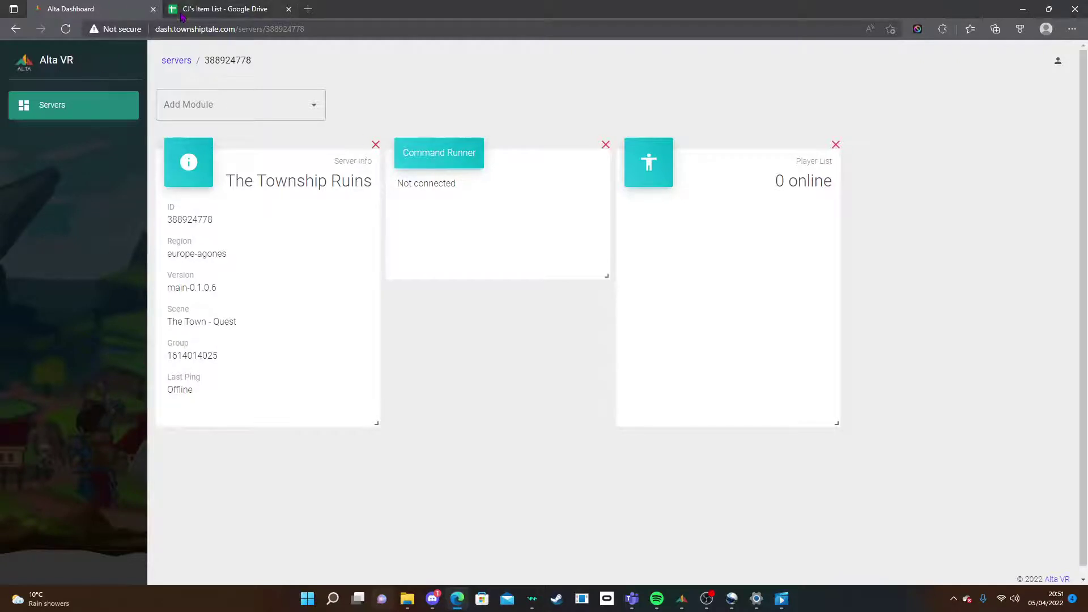
Switch to CJ's Item List and search the page for 'hoa'.
left_click(210, 10)
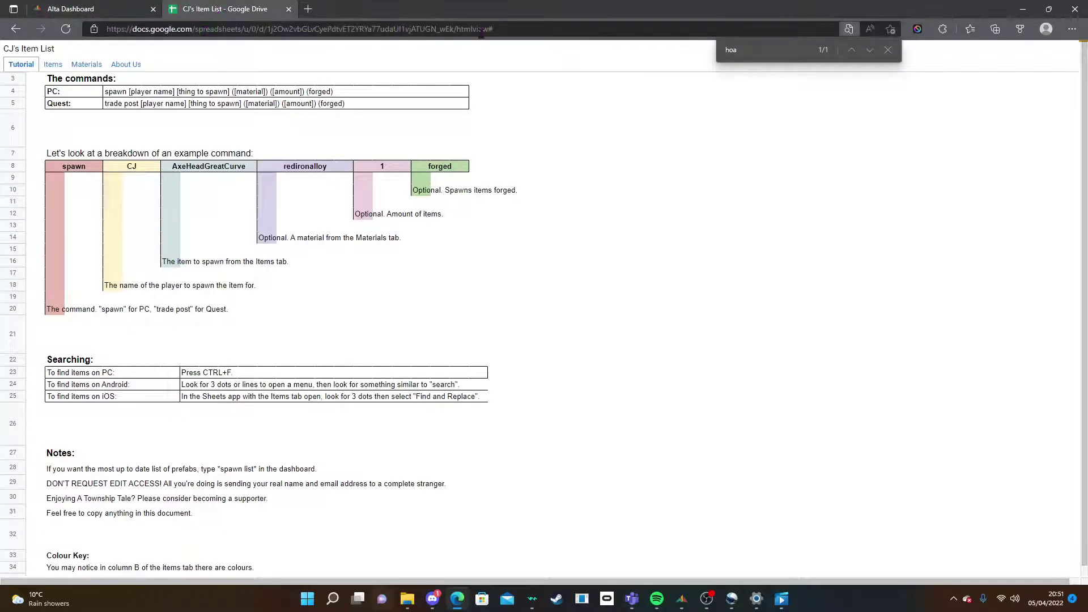
left_click_drag(532, 31, 111, 31)
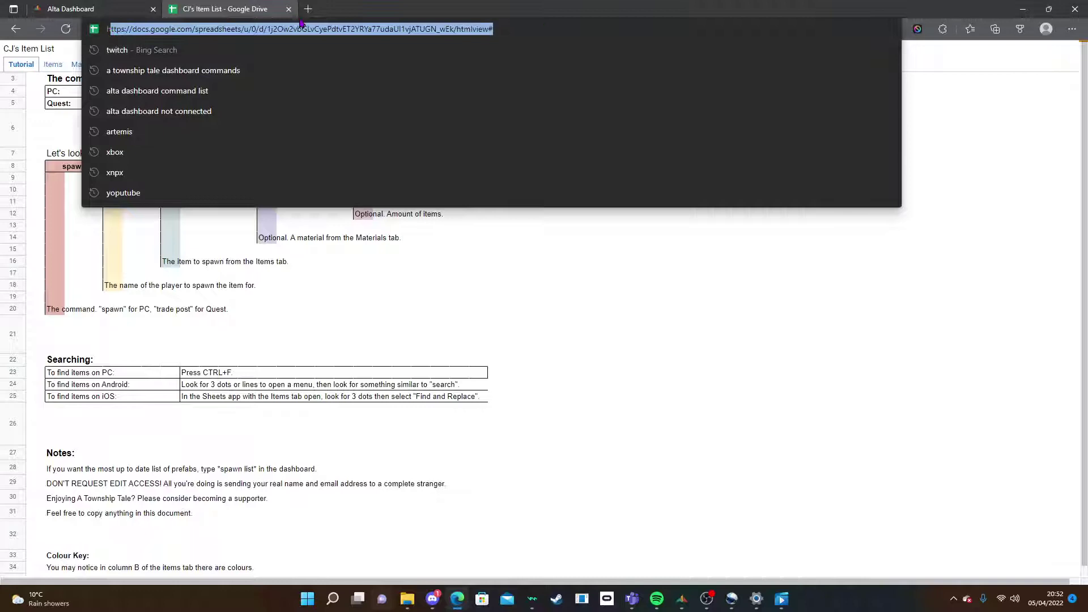
key("ctrl+f")
type("hoa")
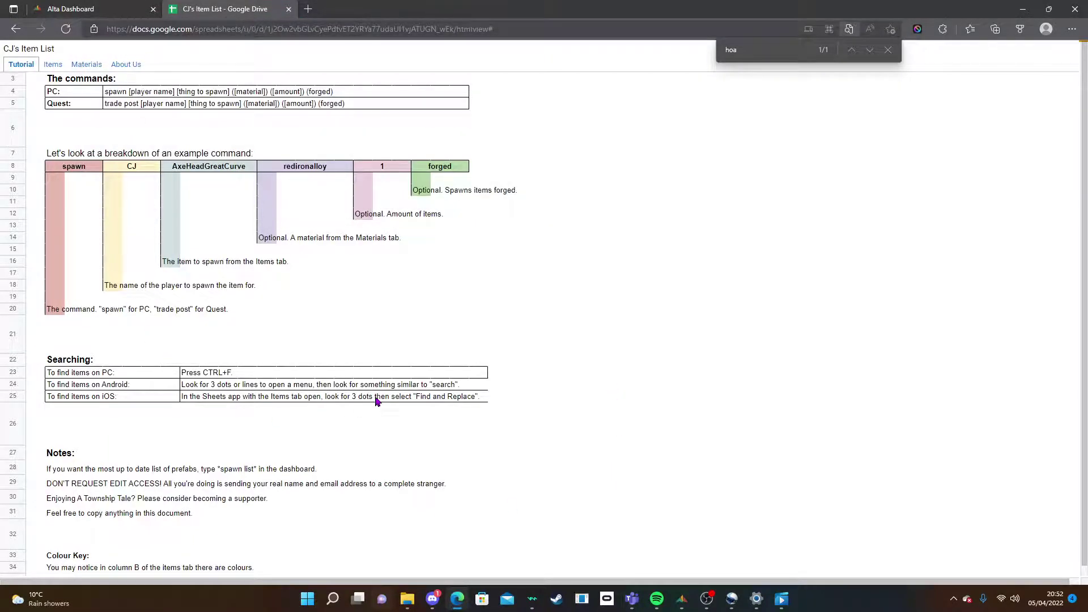
scroll(384, 389, "down", 1)
scroll(382, 413, "up", 1)
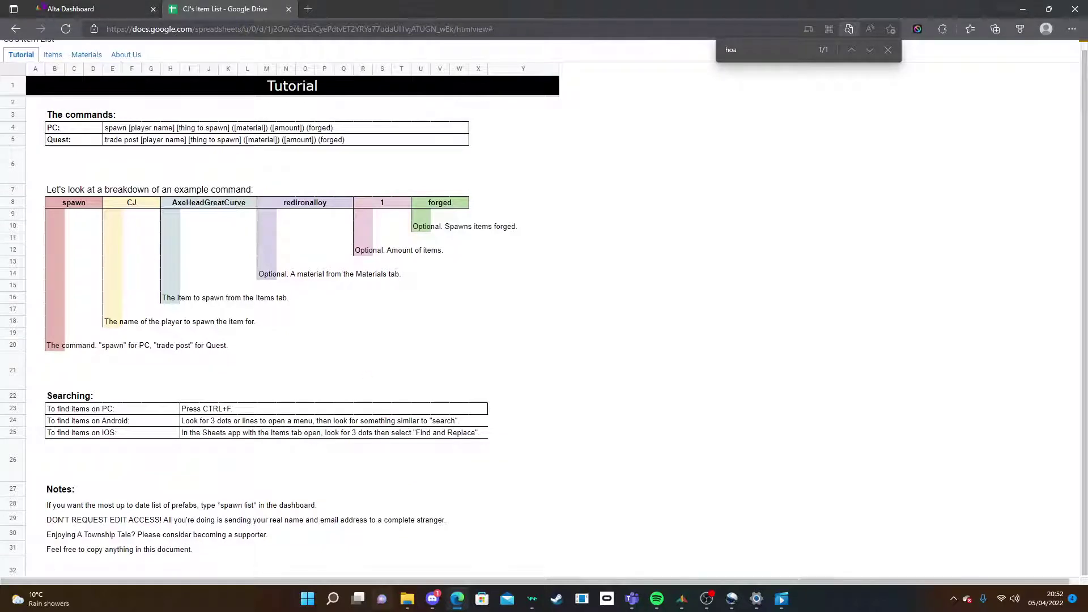
Return from the dashboard to CJ's Item List and bring up the Items sheet.
key("ctrl+shift+Tab")
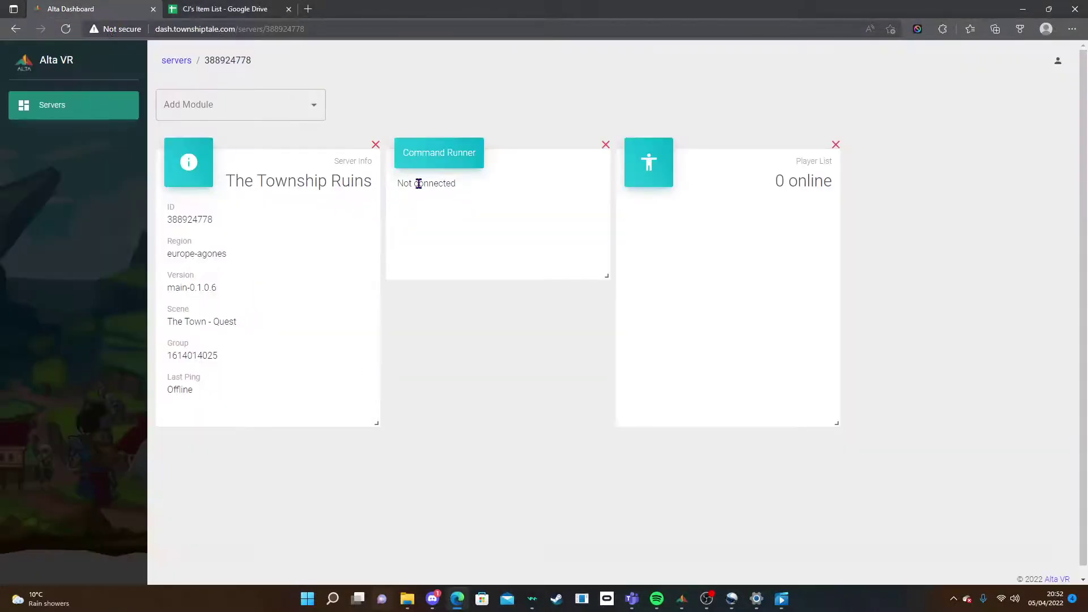
left_click(245, 8)
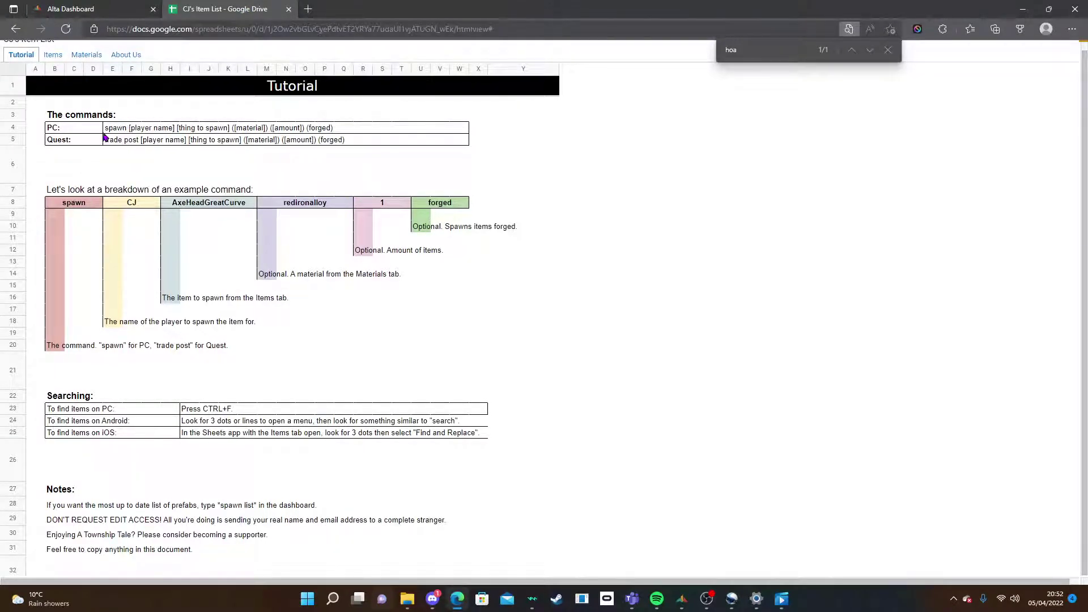
mouse_move(62, 128)
left_mouse_down()
mouse_move(46, 128)
mouse_move(46, 140)
left_mouse_up()
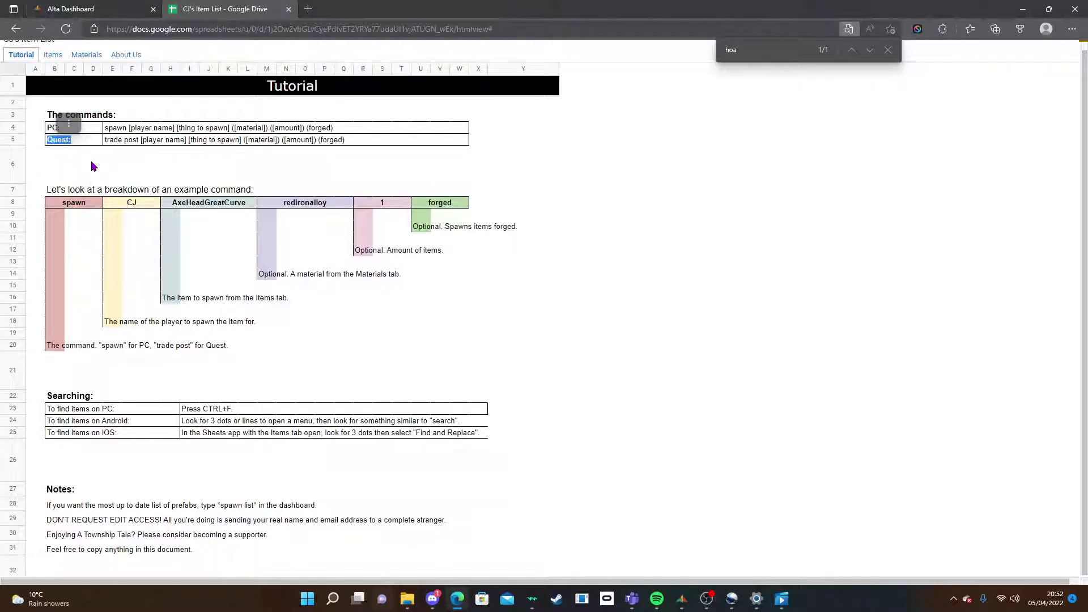
left_click(93, 166)
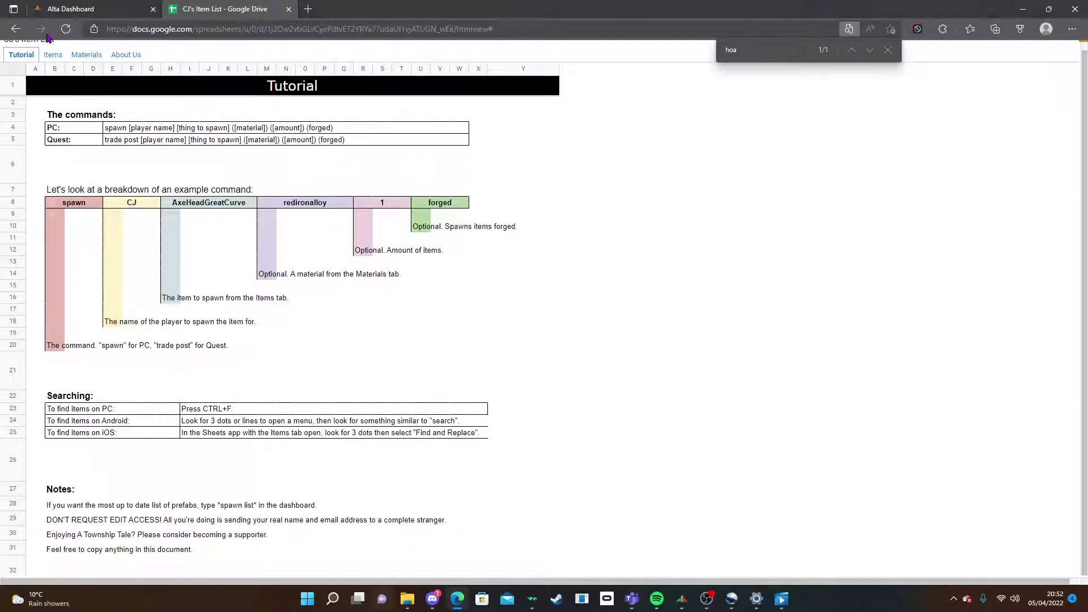
left_click(53, 55)
scroll(114, 343, "down", 1)
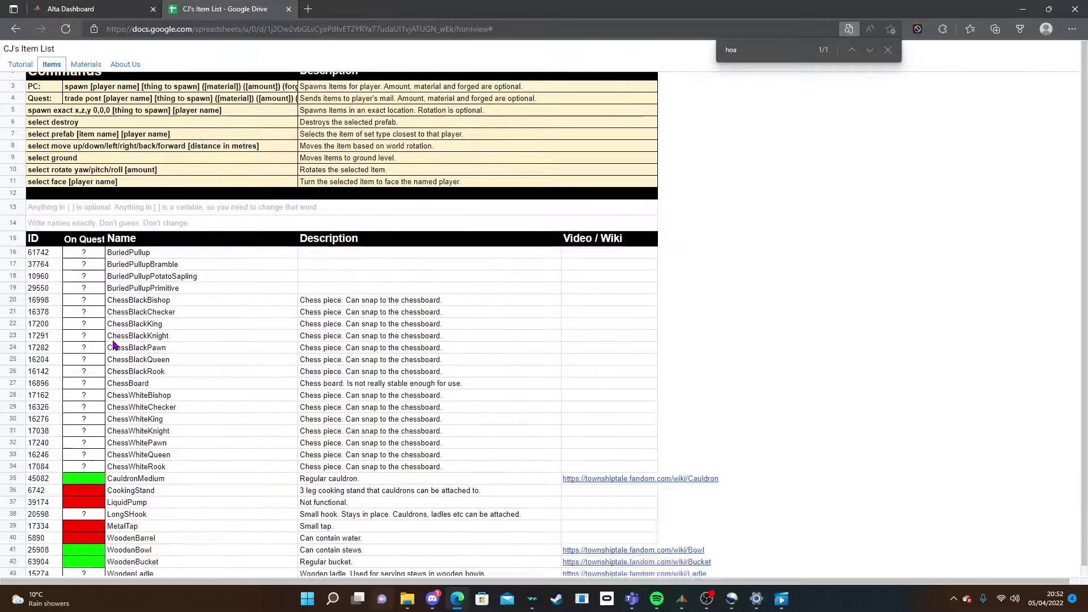
scroll(113, 344, "down", 3)
scroll(92, 394, "down", 3)
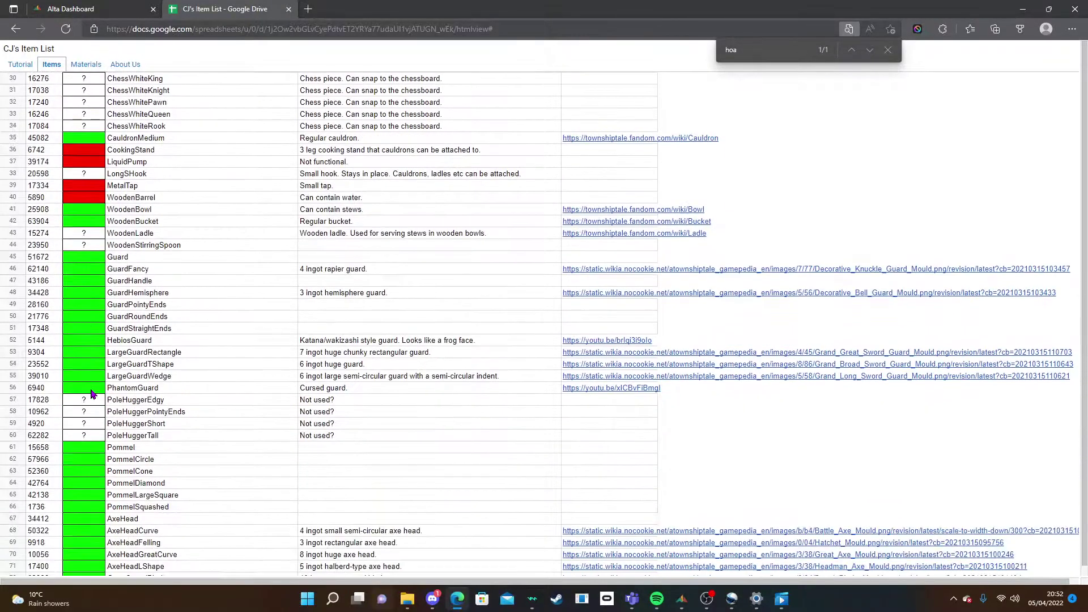
scroll(92, 394, "down", 6)
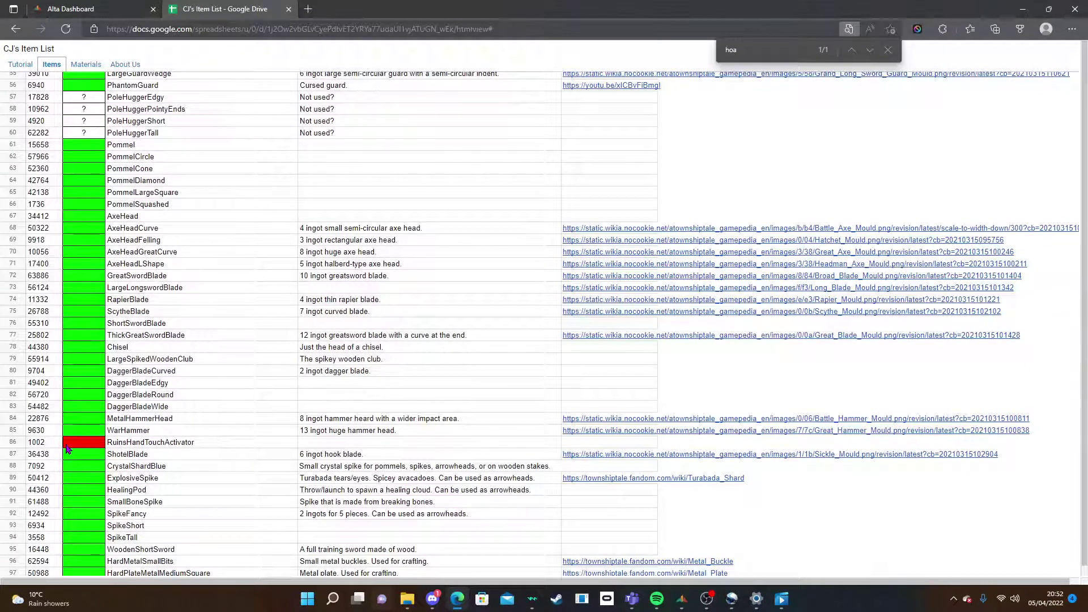
left_click_drag(66, 442, 111, 442)
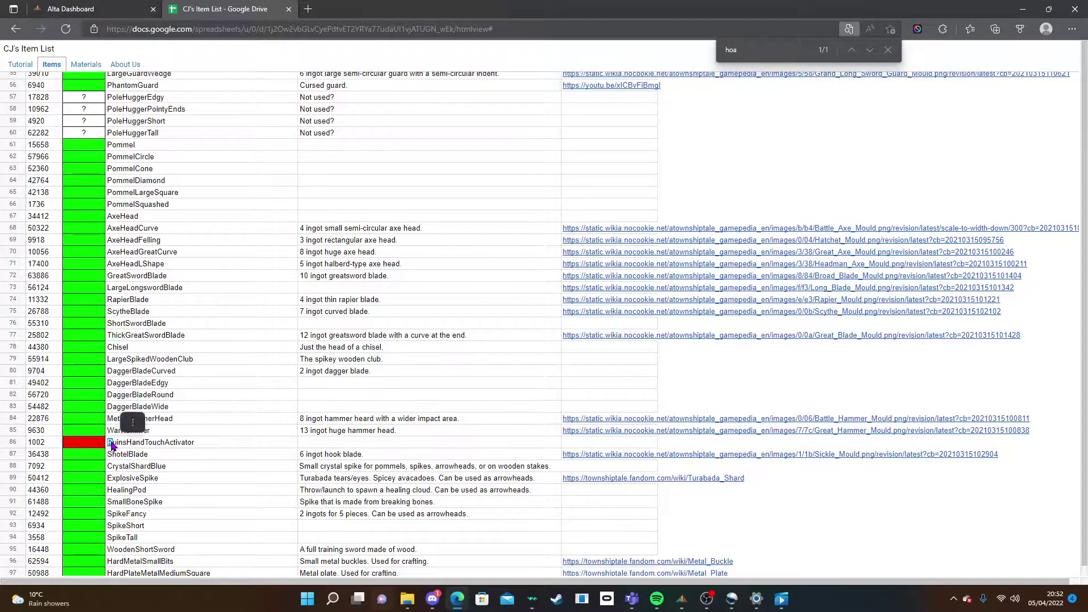
scroll(107, 431, "down", 1)
scroll(99, 431, "up", 1)
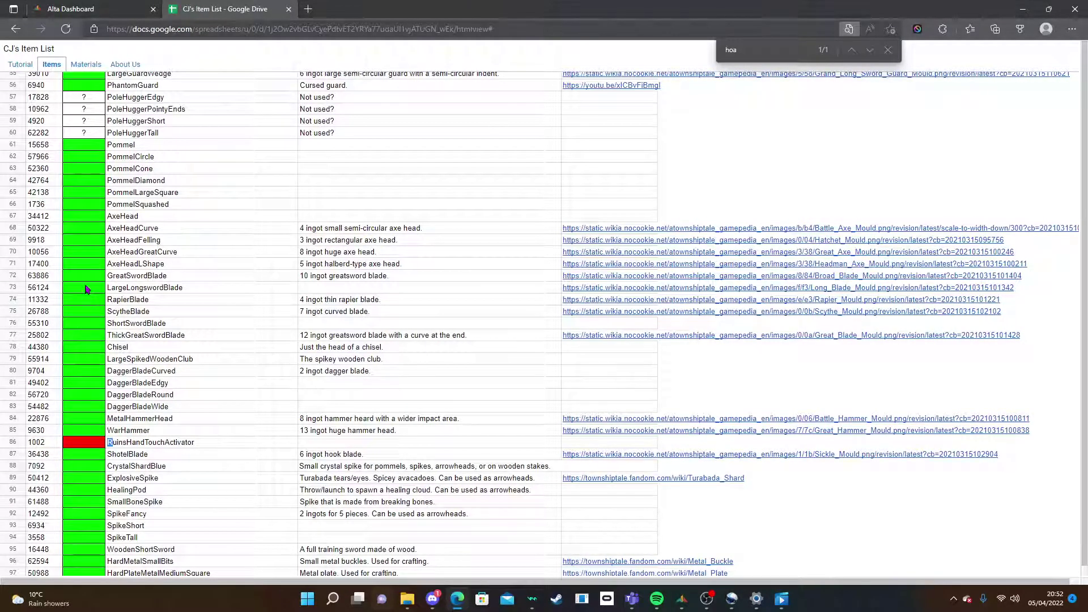
scroll(85, 294, "up", 5)
scroll(82, 290, "up", 1)
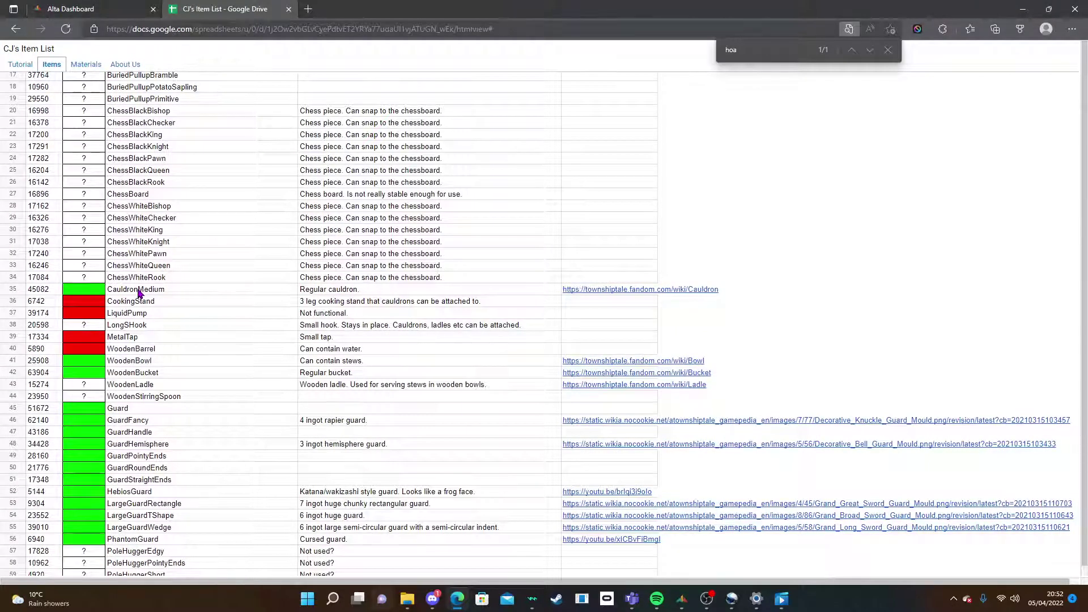
triple_click(97, 344)
left_click(85, 326)
Go to the Tutorial sheet and clear the browser's web address.
scroll(79, 255, "up", 7)
left_click(20, 64)
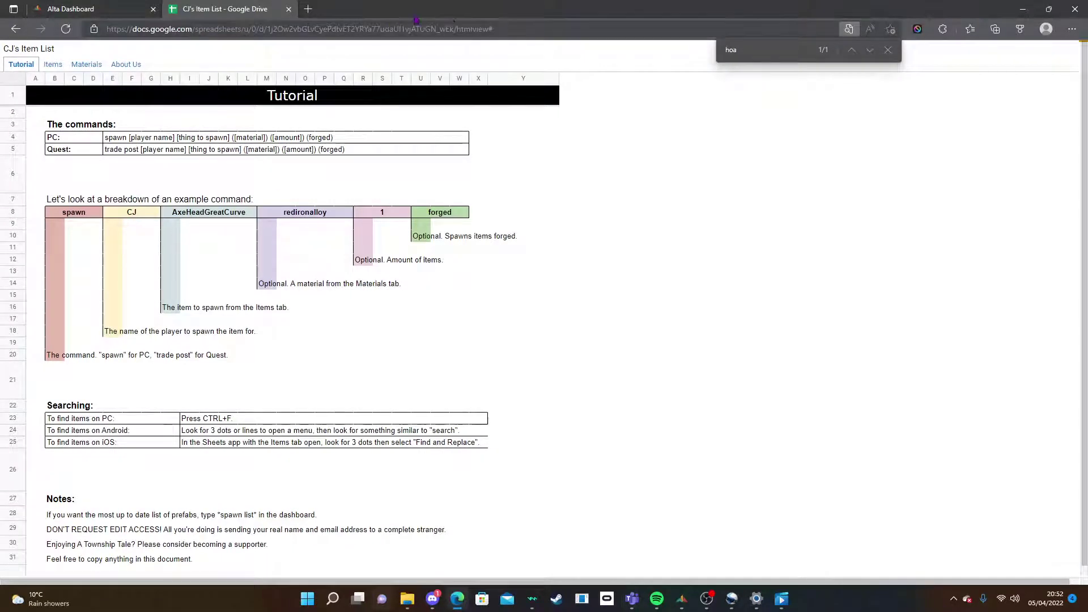
left_click_drag(492, 29, 161, 31)
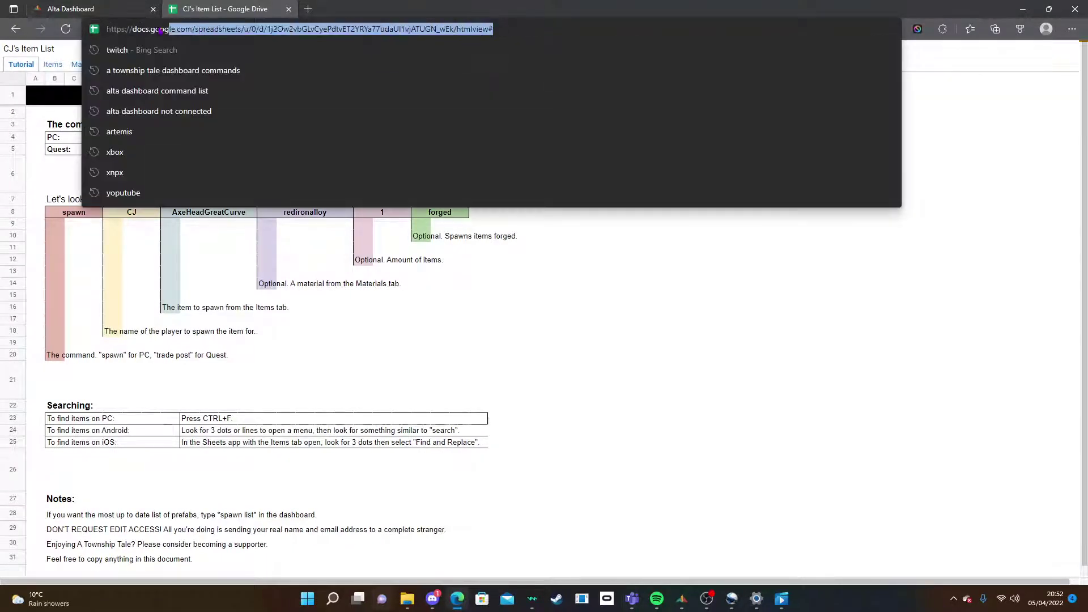
key("BackSpace")
left_click(557, 416)
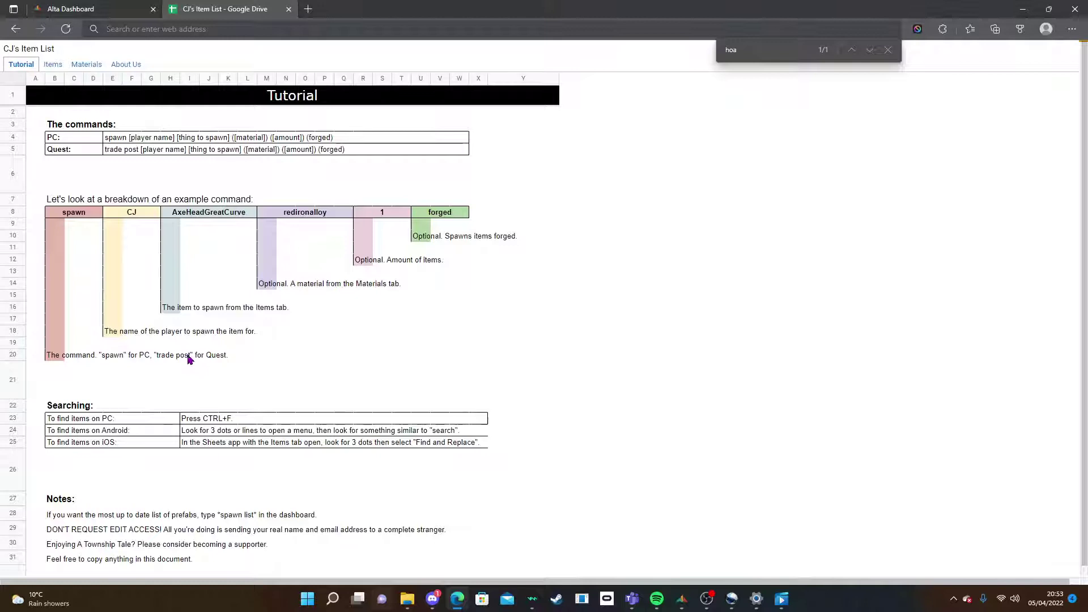
Write 'trade post' in the emptied address bar as the command draft.
left_click(216, 28)
type("trad")
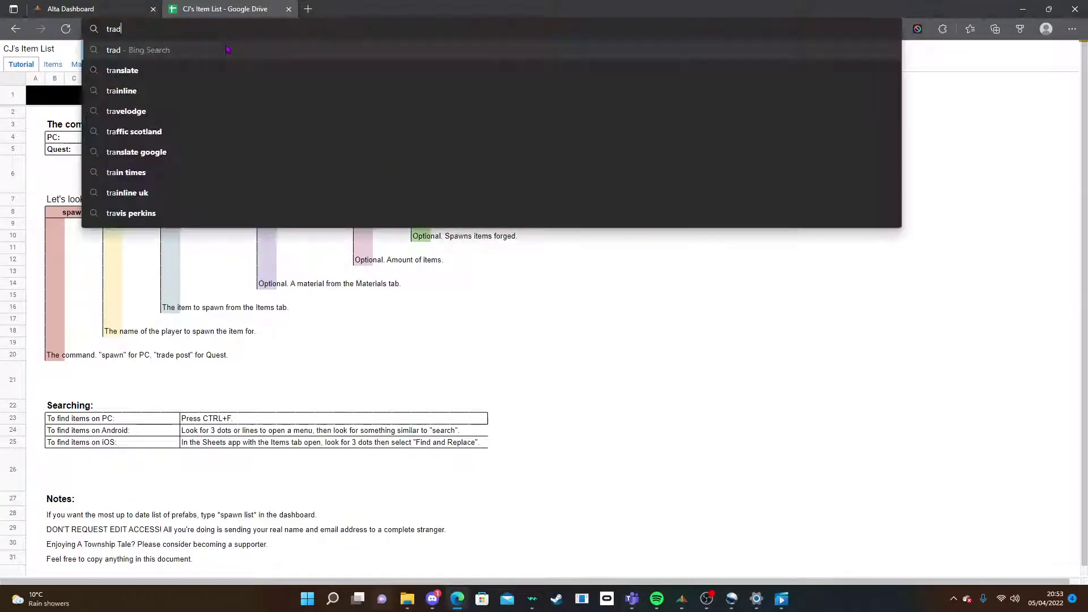
type("e post")
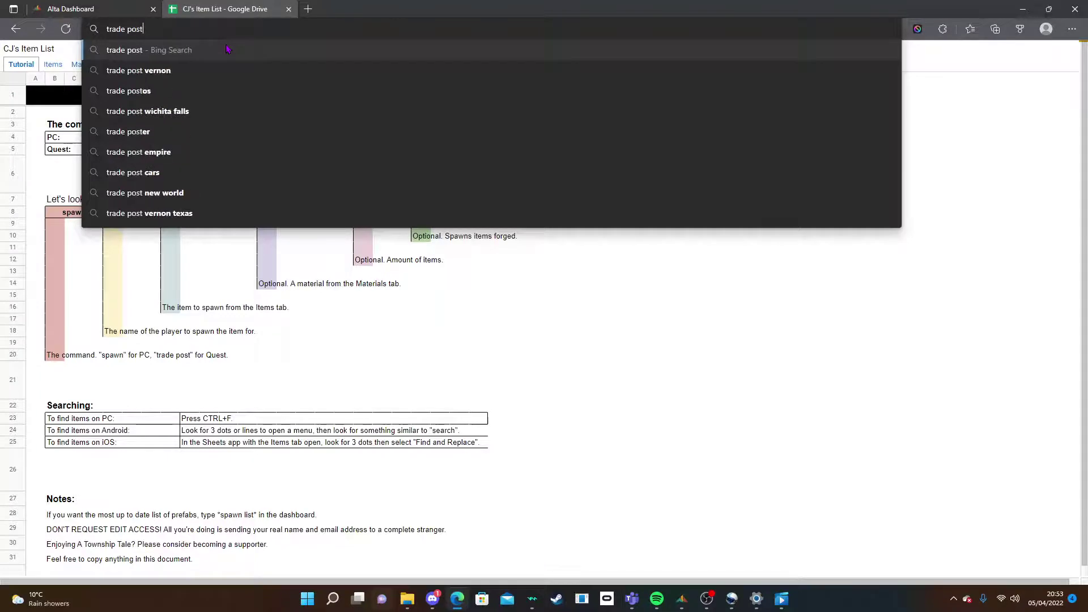
left_click(521, 329)
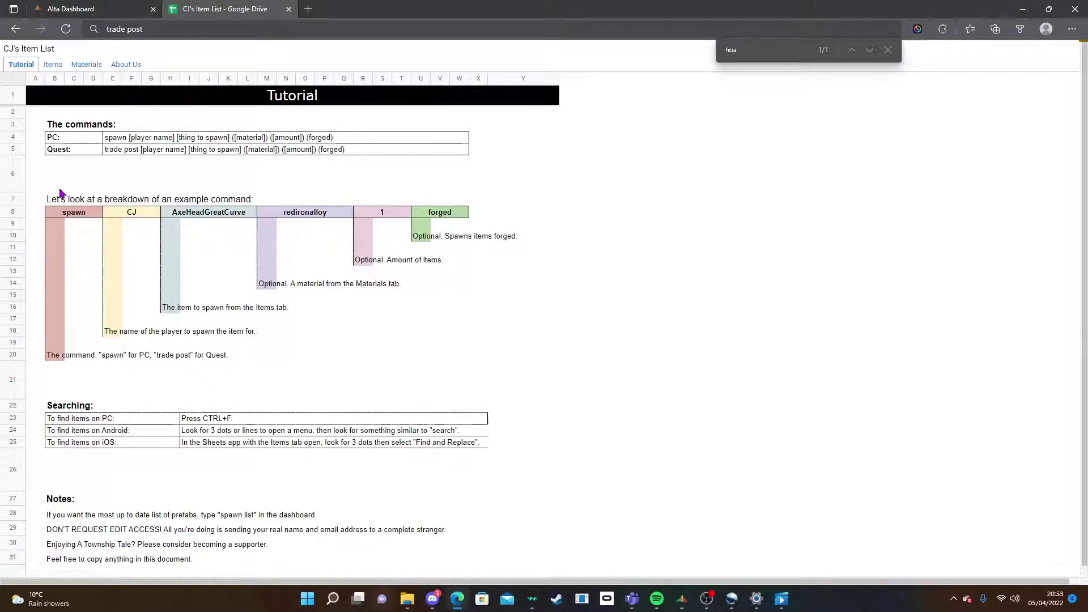
Append the player's name after 'trade post' in the draft, correcting a typo.
left_click(230, 30)
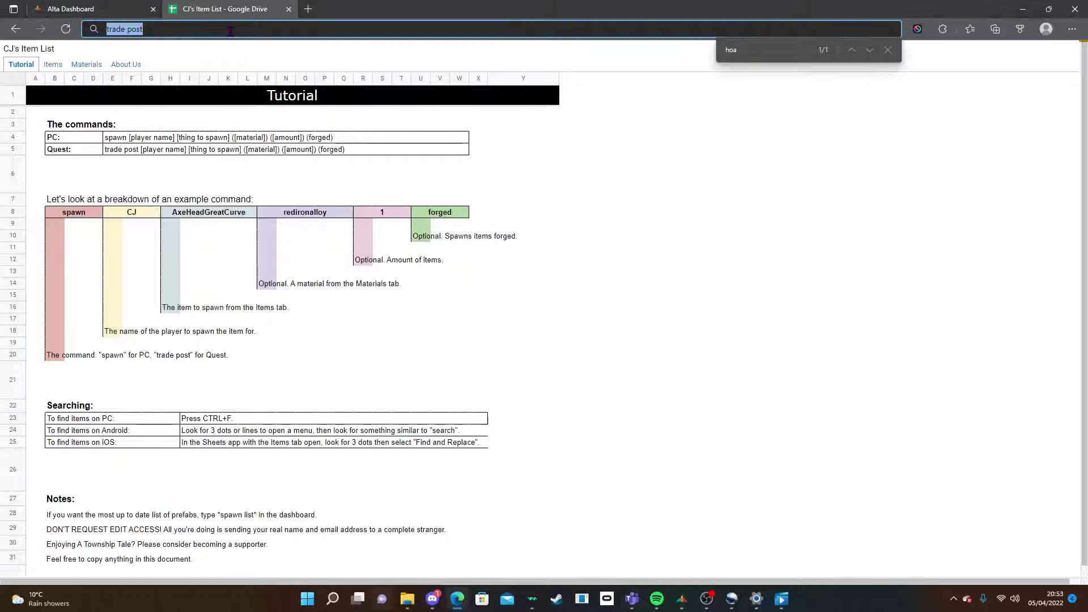
left_click(230, 30)
type("Aiden")
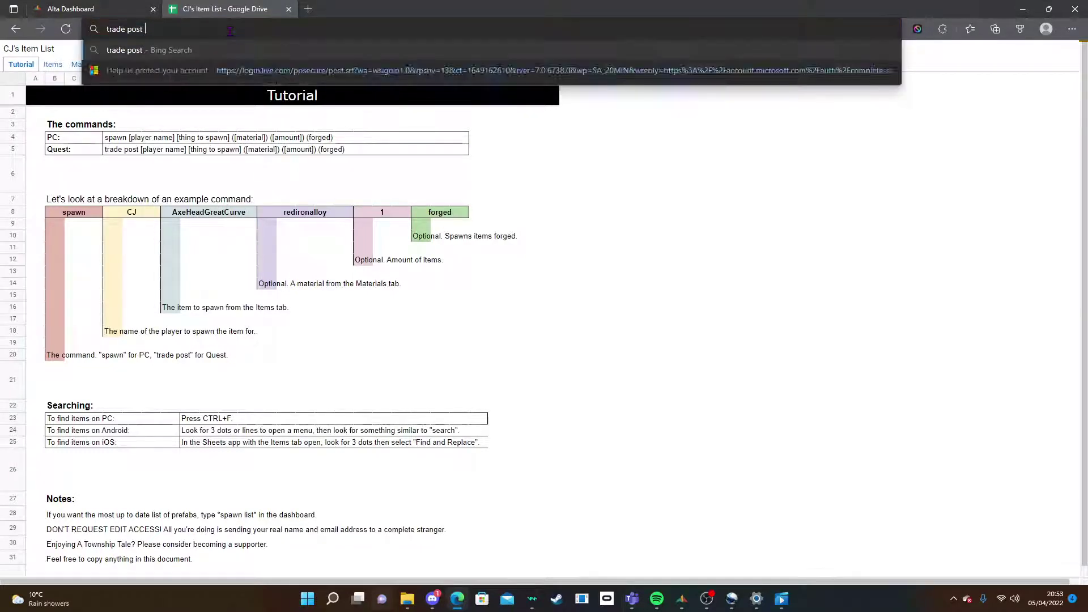
type(" M")
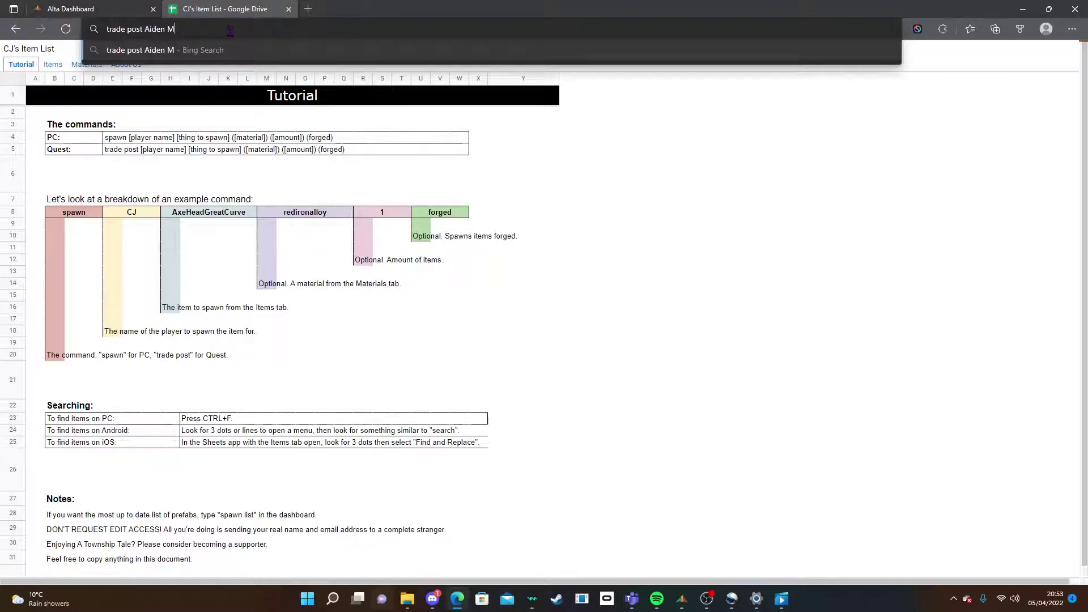
key("BackSpace")
key("BackSpace")
type("Moo")
key("ctrl+f")
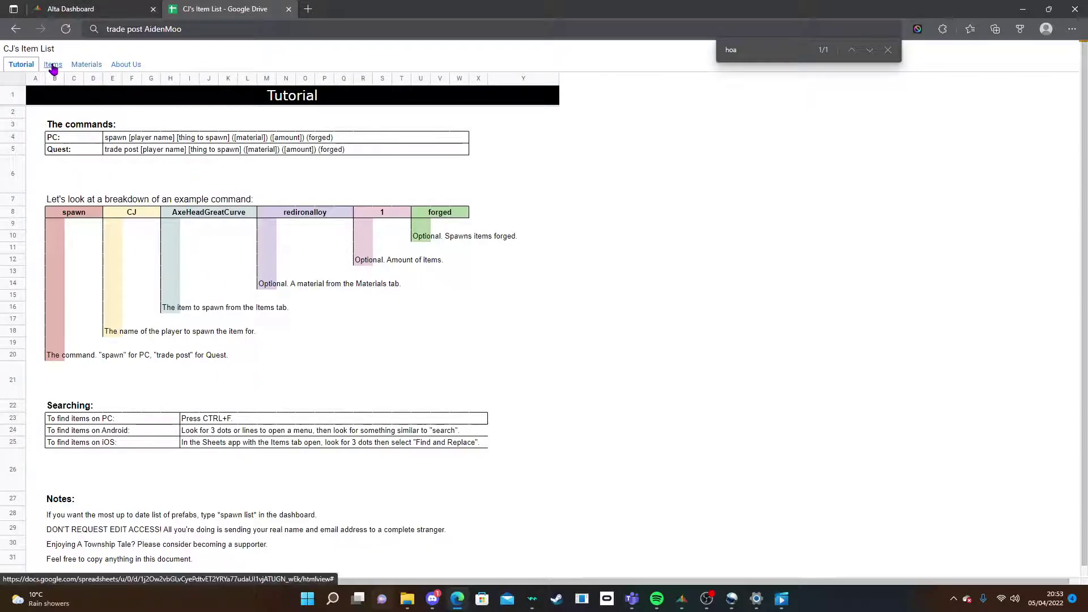
Search the Items sheet for 'hoarderBag' and select the HoarderBag name (row 794, ID 54214).
left_click(53, 66)
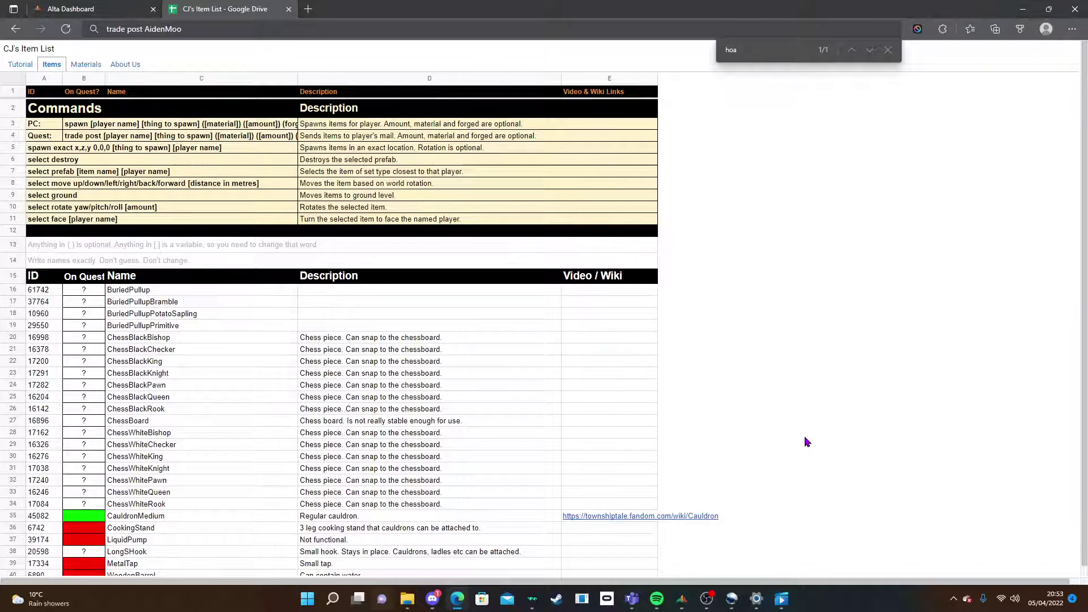
left_click(748, 51)
key("BackSpace")
key("BackSpace")
key("BackSpace")
type("h")
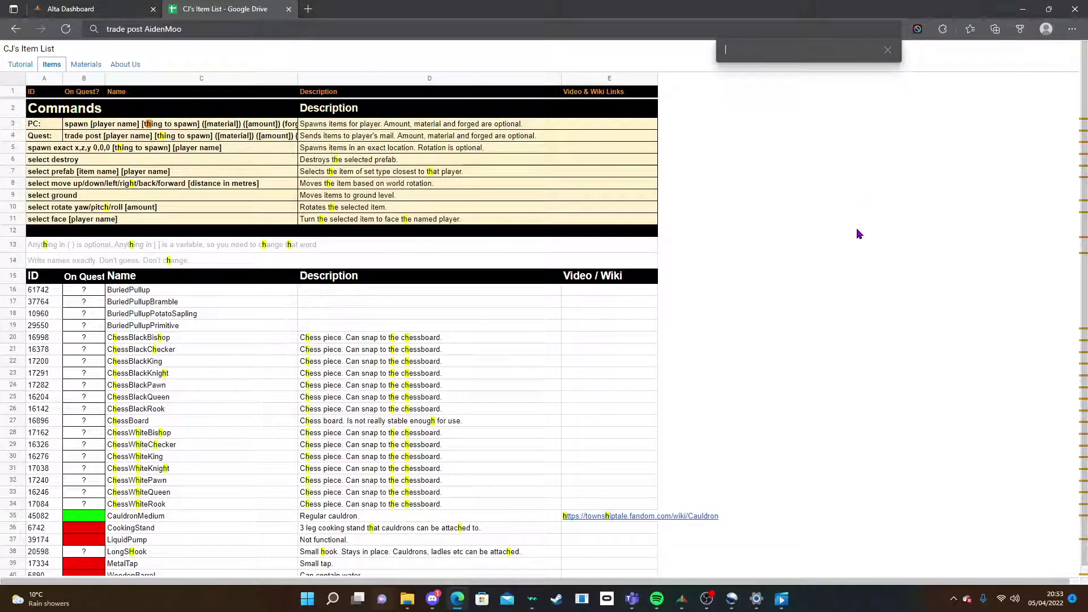
type("oard")
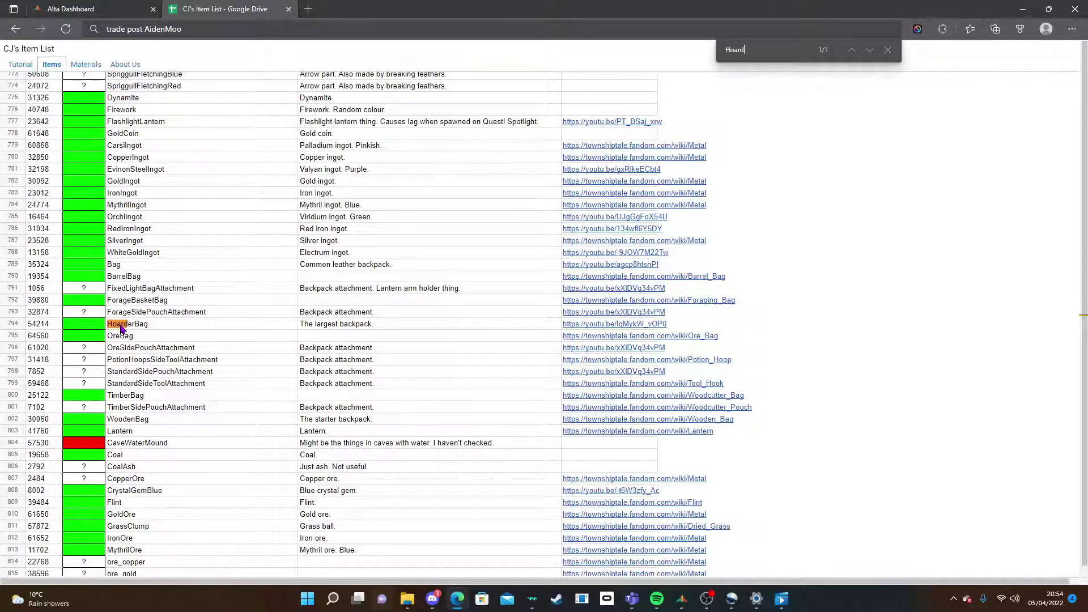
type("erBag")
left_click_drag(108, 324, 147, 329)
key("ctrl+c")
Paste HoarderBag after the player's name in the draft, then return to the Tutorial sheet.
left_click(207, 34)
left_click(208, 34)
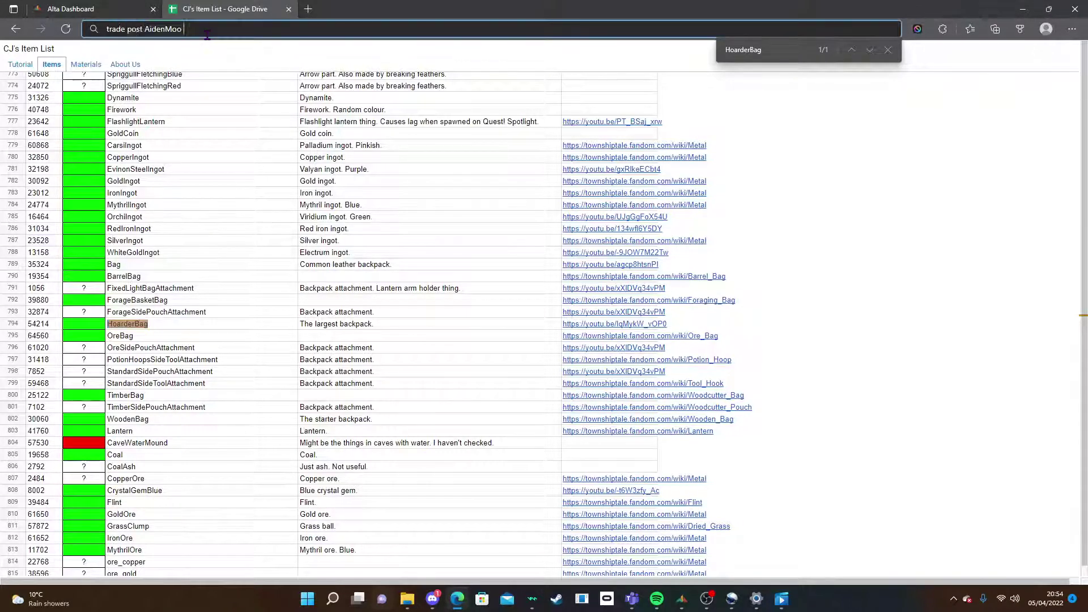
key("ctrl+v")
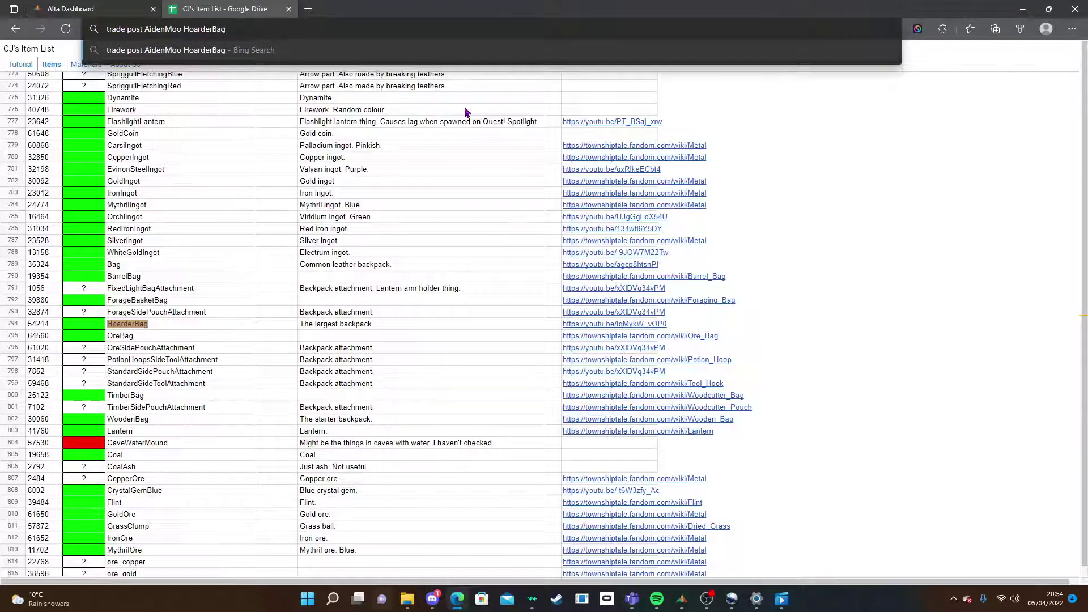
left_click(908, 195)
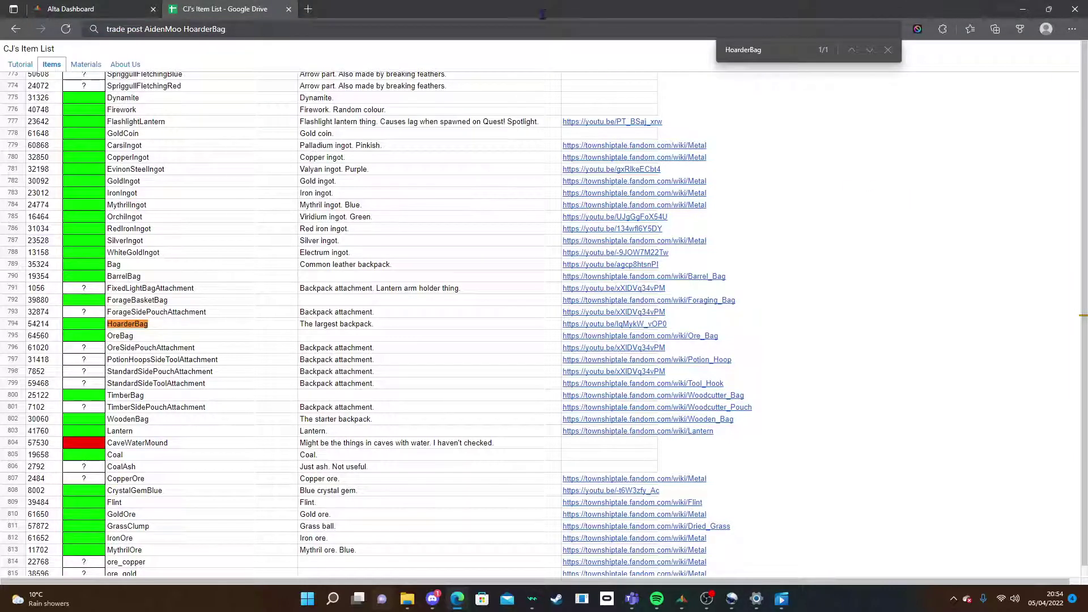
left_click(23, 66)
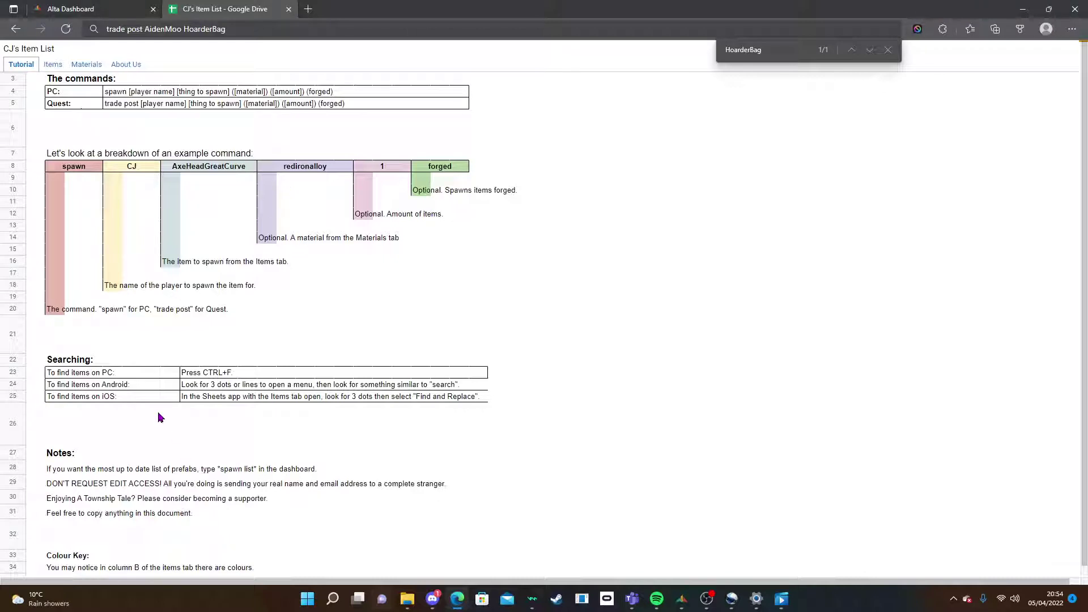
left_click(78, 65)
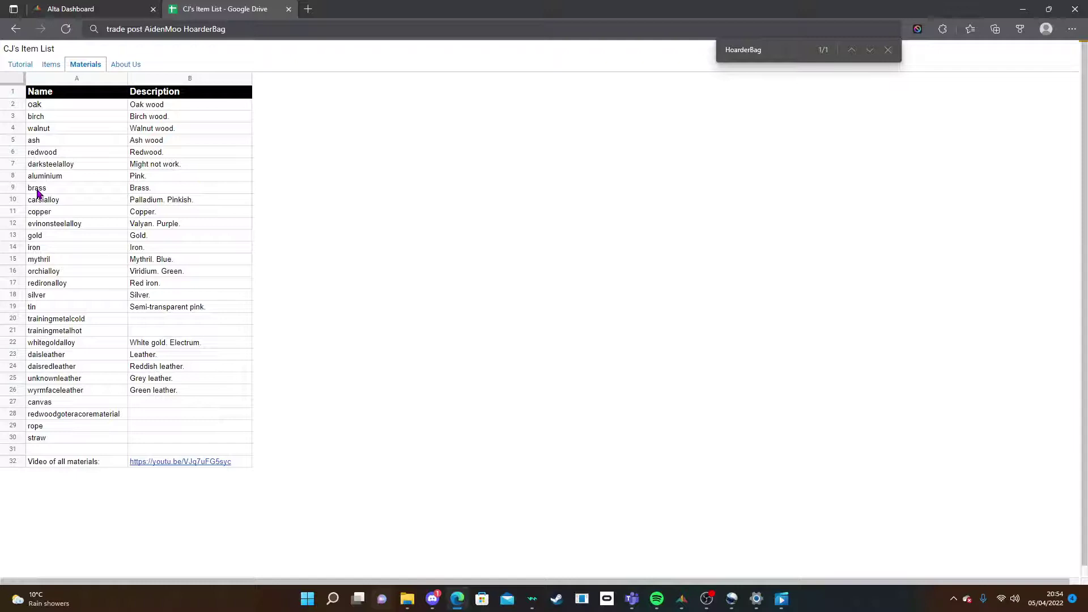
left_click_drag(32, 211, 41, 215)
left_click(202, 259)
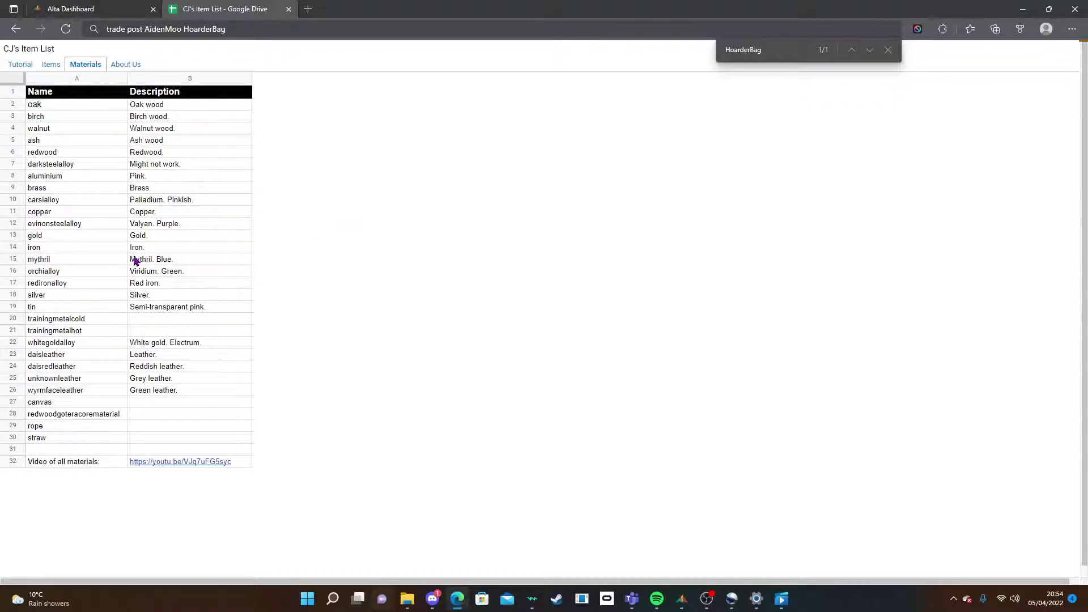
double_click(34, 212)
left_click(420, 320)
left_click(23, 65)
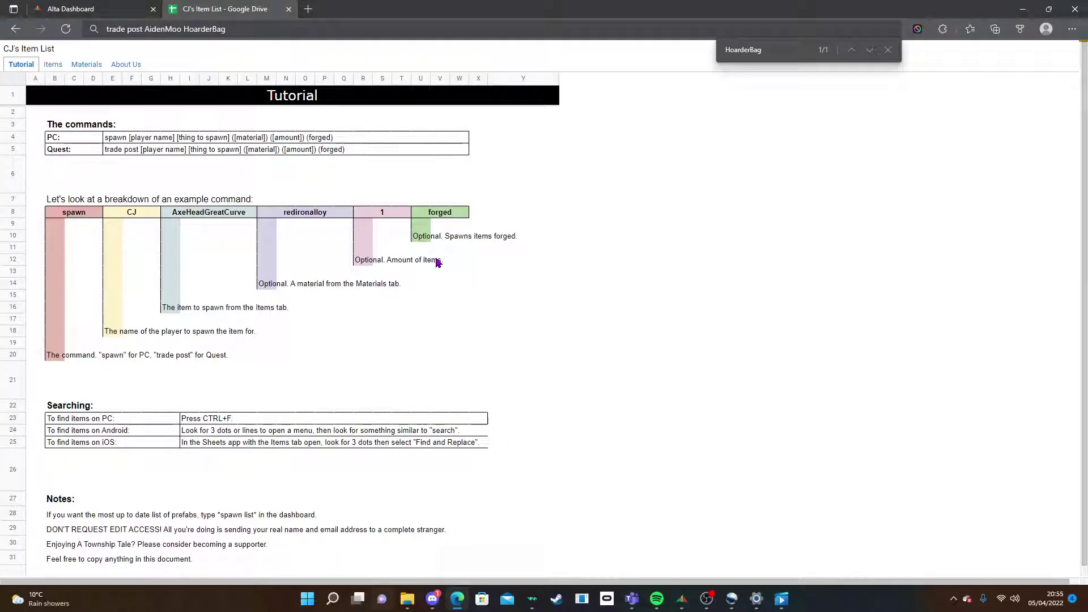
Add the amount 2 after HoarderBag in the draft, replacing an initial 1.
left_click(278, 29)
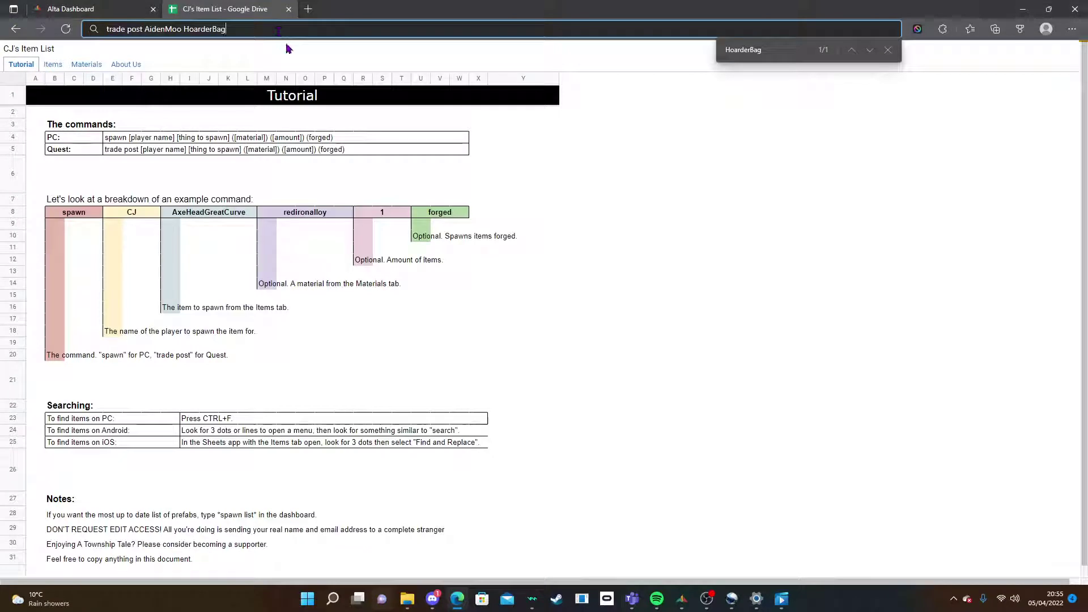
type("1")
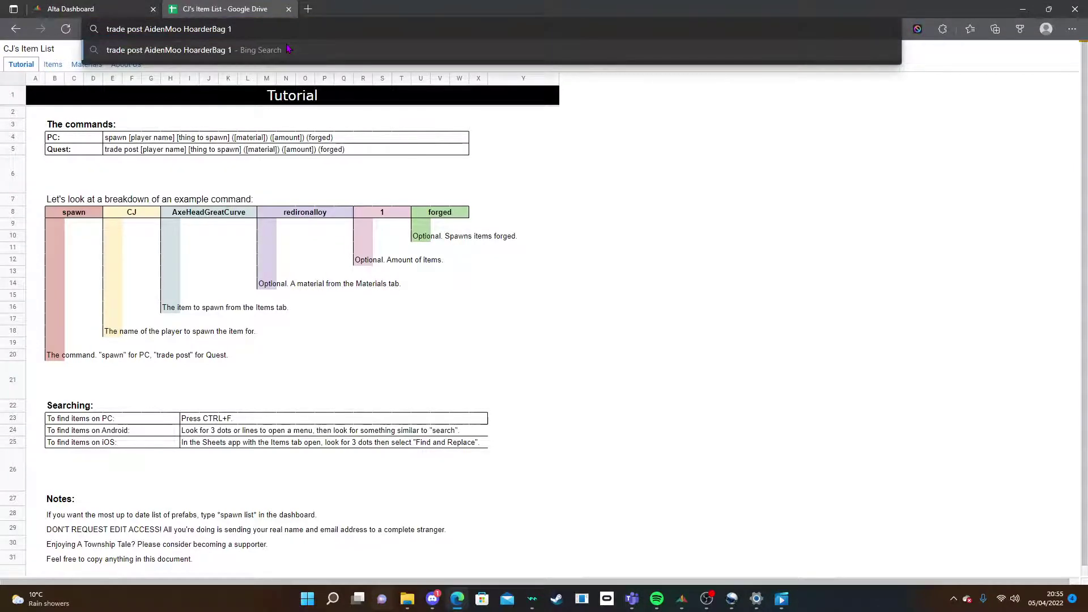
key("BackSpace")
type("2")
key("ctrl+f")
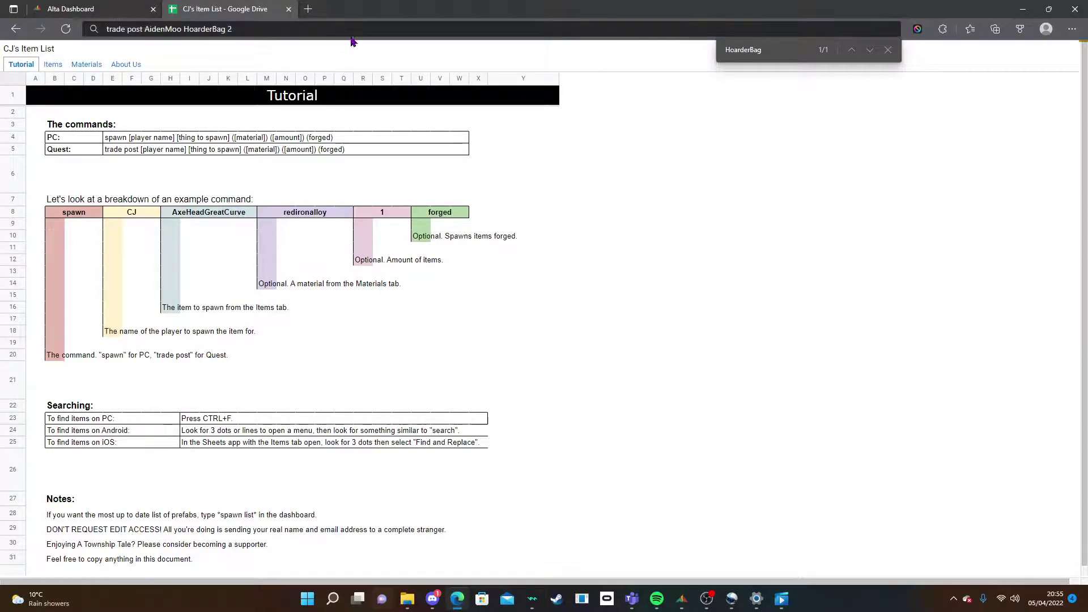
Switch to Alta Dashboard, briefly back to CJ's Item List, then to the dashboard again.
left_click(85, 10)
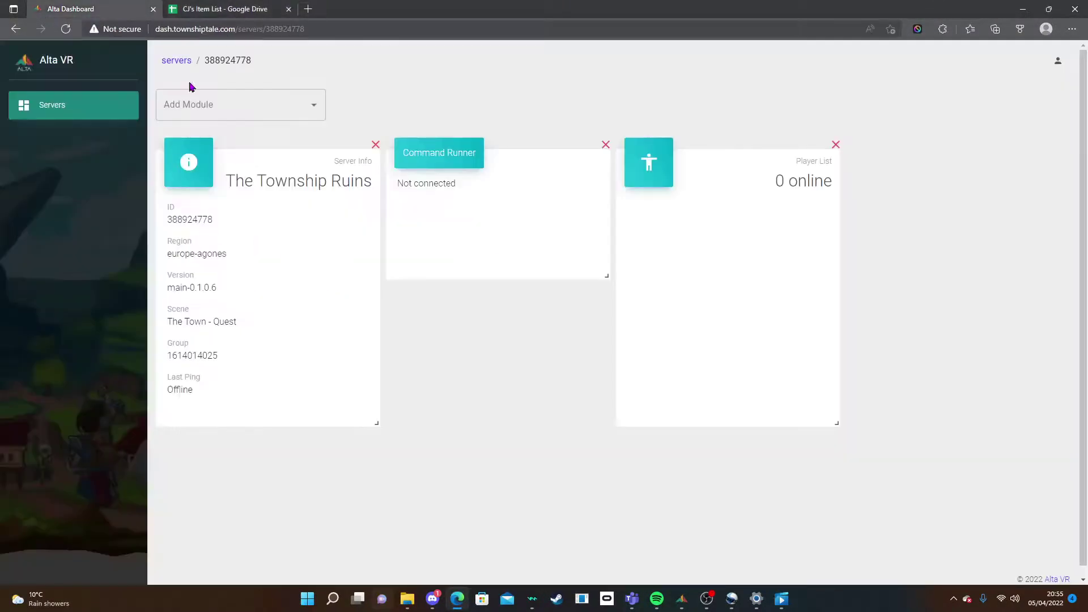
left_click(233, 8)
left_click(113, 11)
Back in CJ's Item List, recall the full 'trade post … HoarderBag 2' draft in the address bar.
left_click(241, 7)
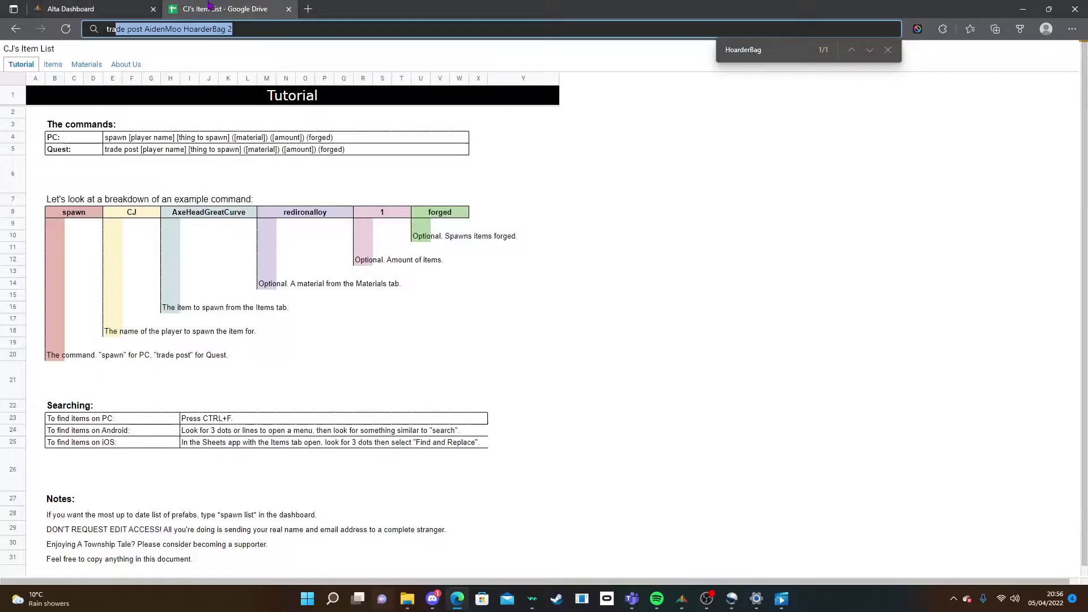
left_click(248, 29)
type("tra")
mouse_move(632, 598)
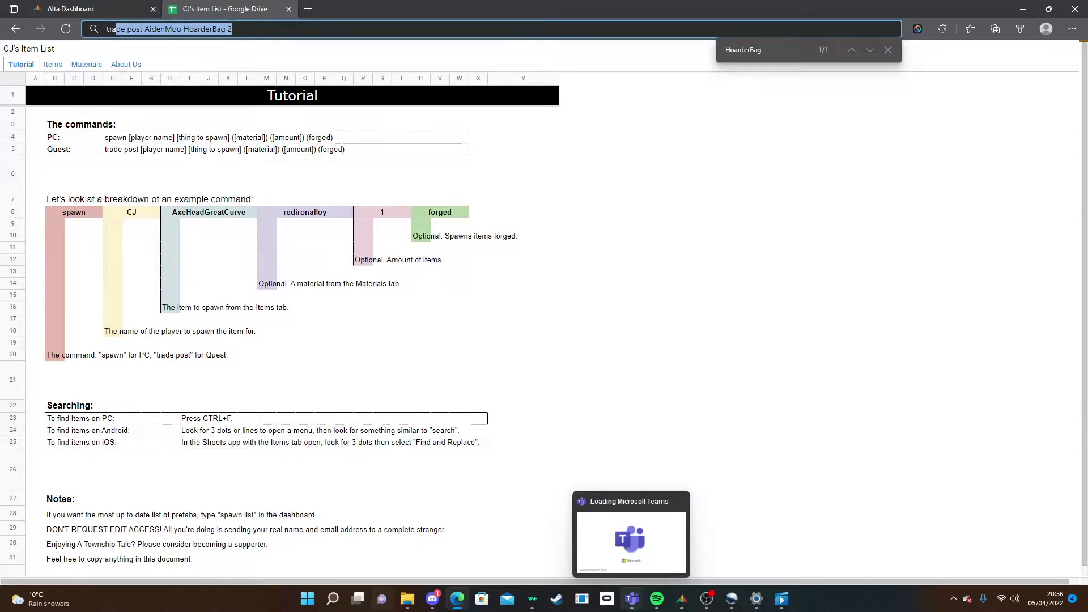